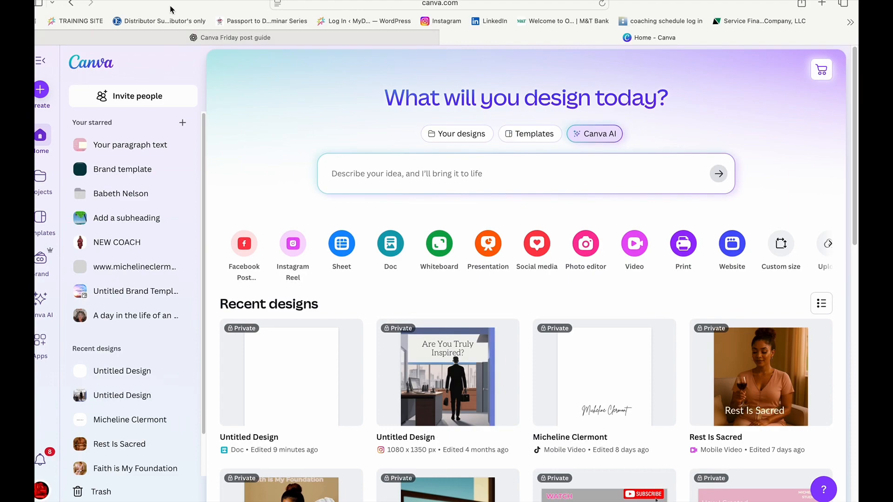
- Start a Canva AI image creation and paste the copied prompt describing a woman in sky blue and gold on a grey couch
left_click(596, 135)
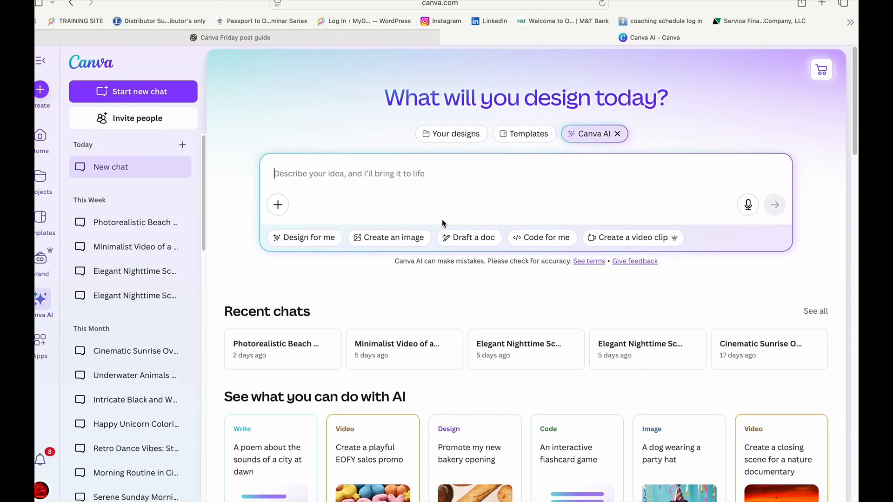
left_click(393, 240)
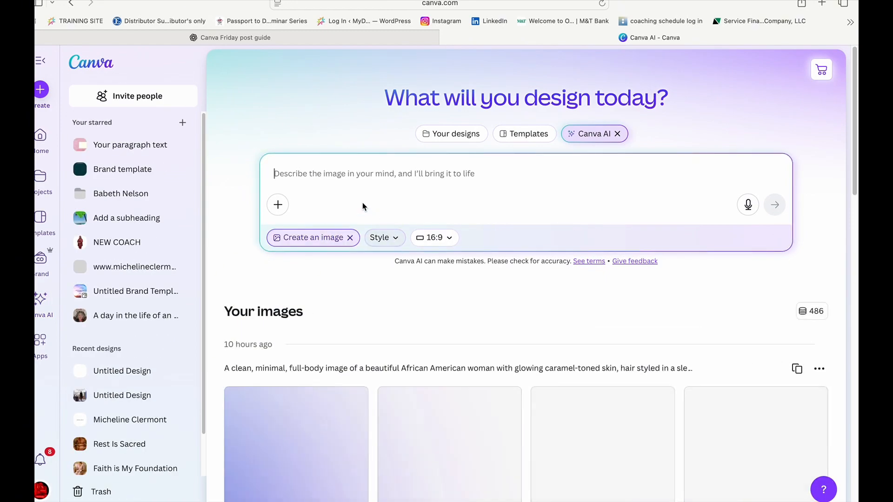
right_click(340, 180)
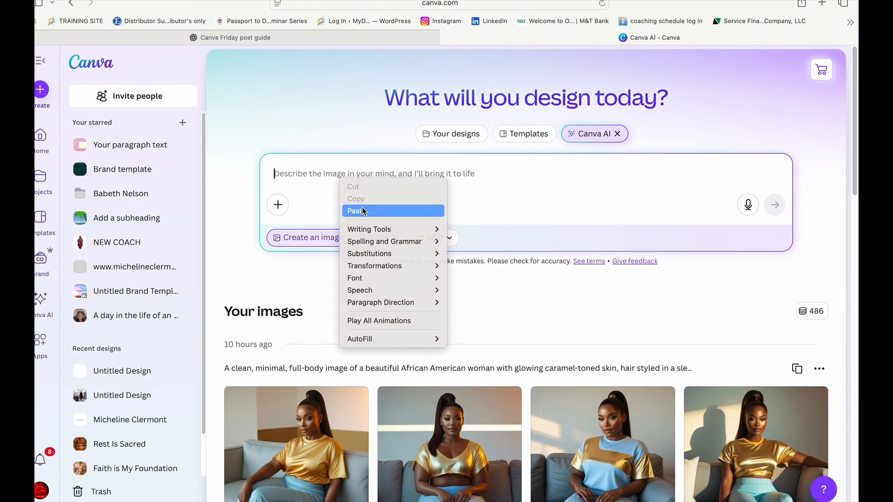
left_click(362, 209)
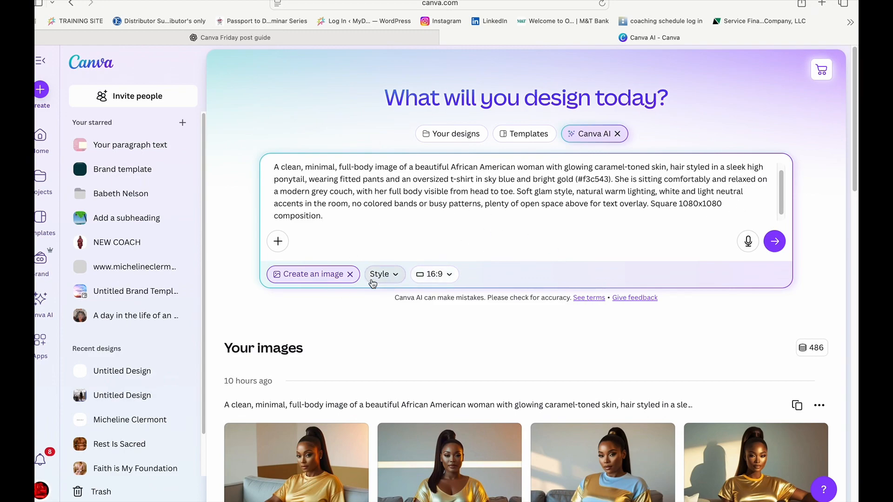
- Generate the images with a 1:1 aspect ratio and the Cinematic style
left_click(450, 275)
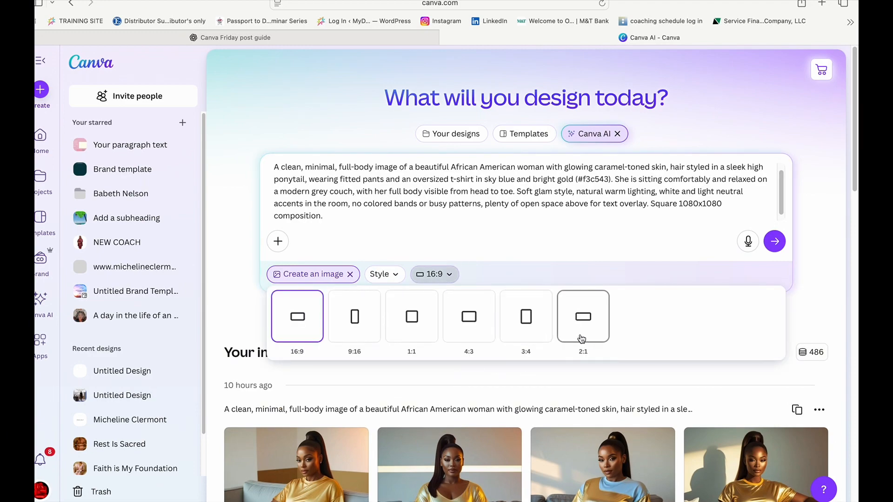
left_click(411, 326)
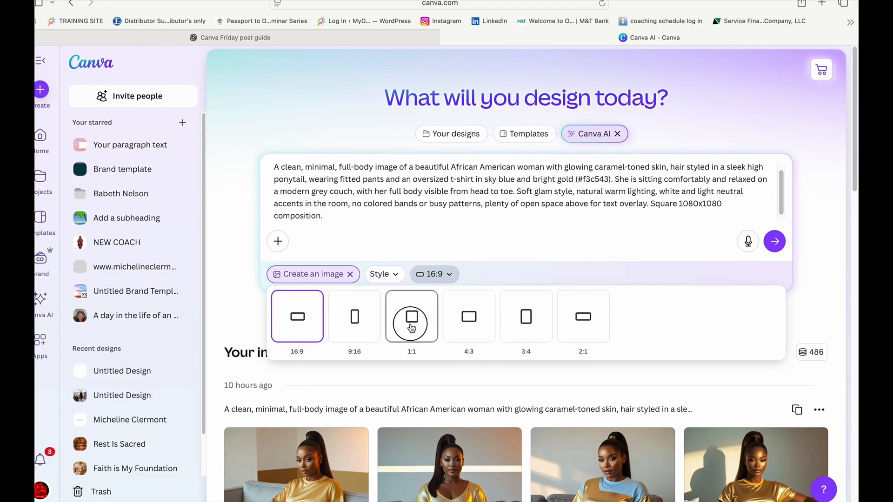
left_click(391, 276)
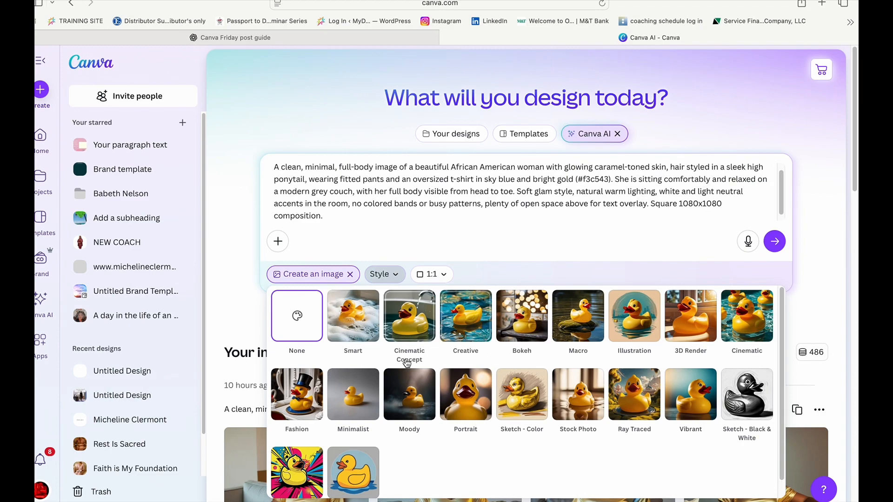
left_click(750, 327)
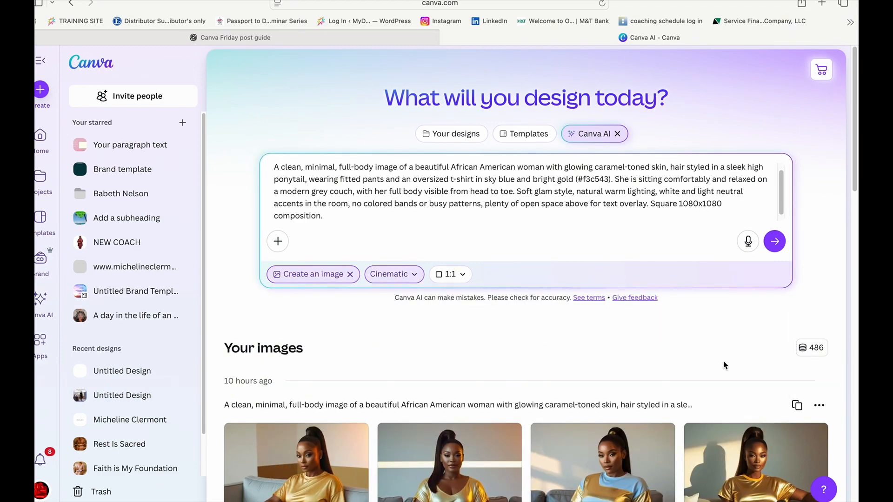
left_click(774, 241)
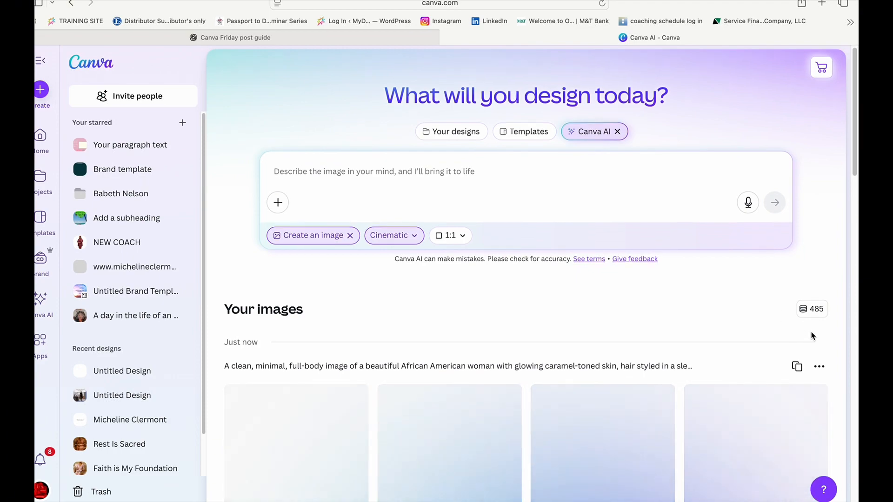
- Open the newly generated image with the all-gold t-shirt at full size and download it
scroll(812, 336, "down", 1)
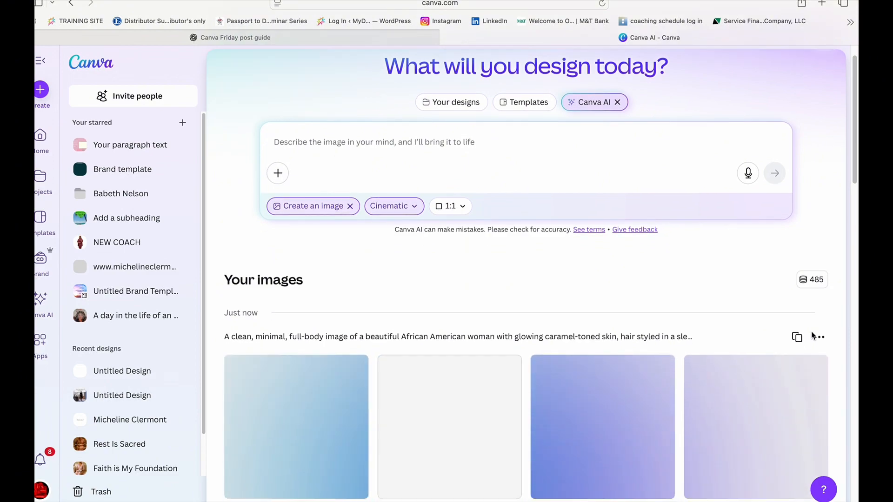
scroll(811, 335, "down", 3)
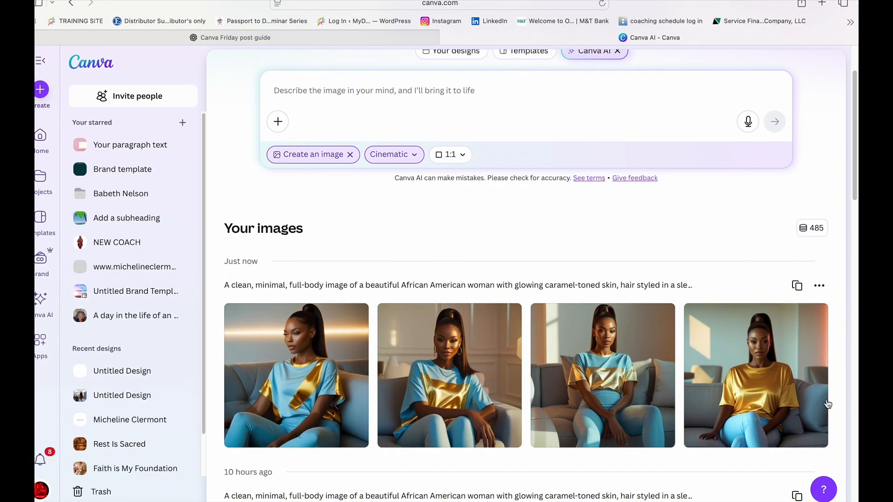
left_click(778, 387)
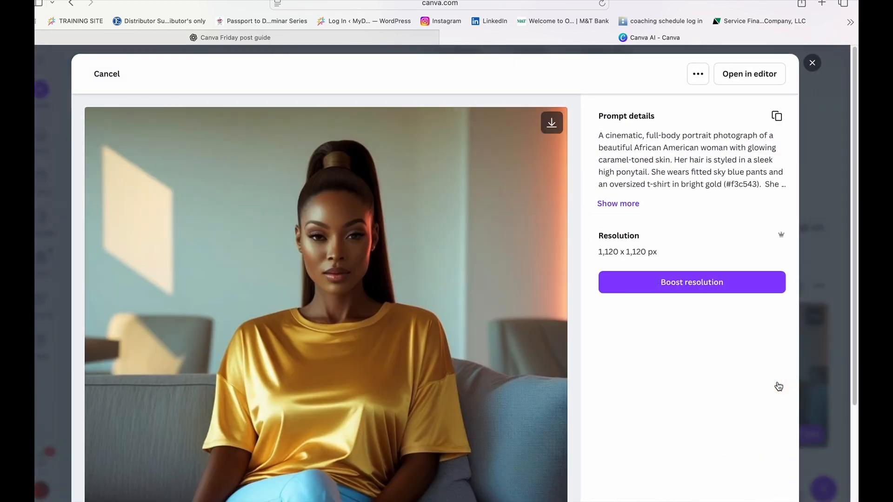
scroll(415, 306, "down", 3)
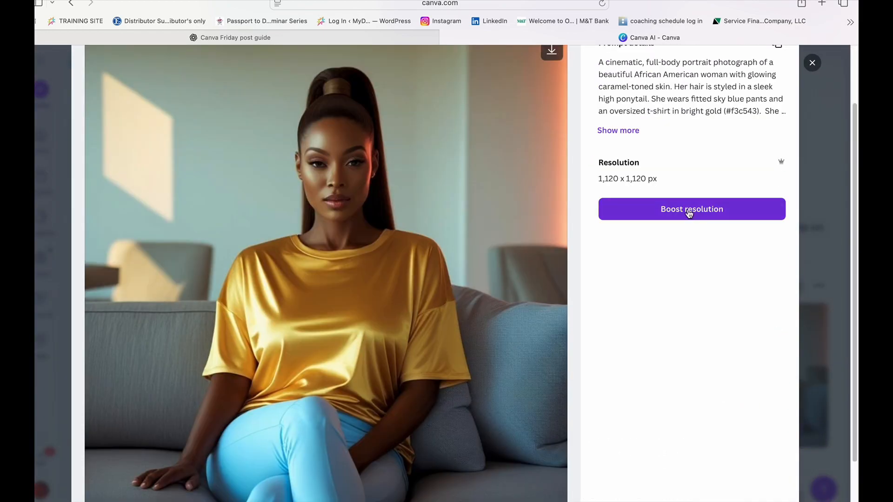
scroll(692, 187, "up", 3)
left_click(551, 122)
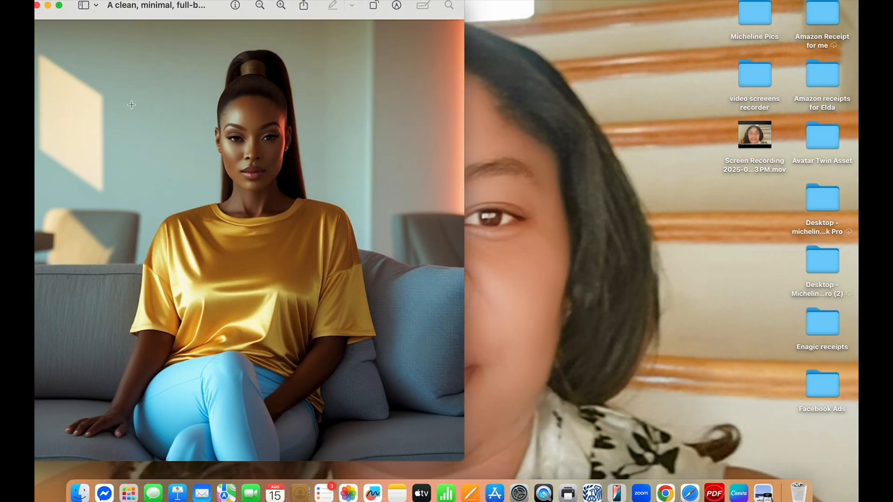
- Return to the Safari browser, load remaker.ai in a new tab and open its Photo Face Swap tool
left_click(689, 491)
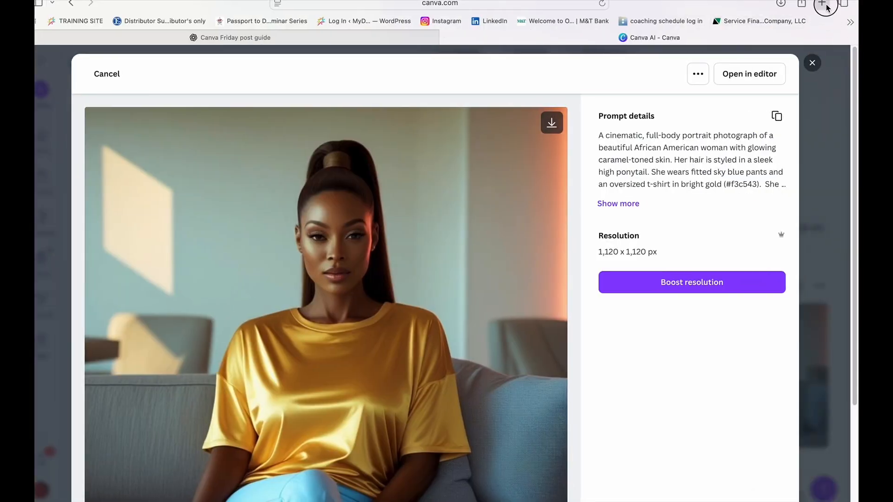
left_click(822, 3)
type("rem")
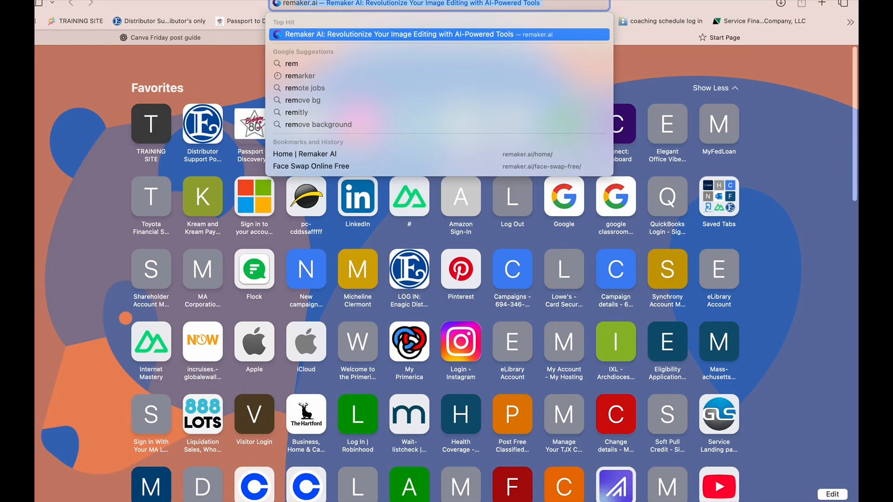
key("Return")
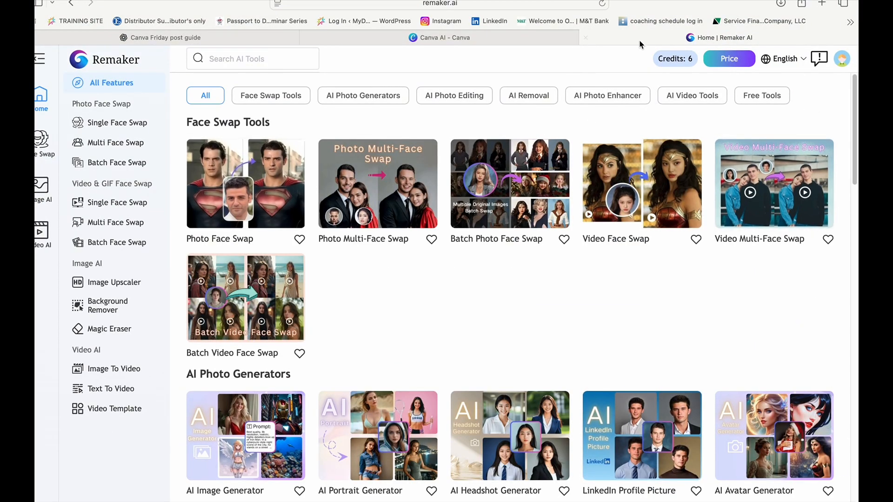
left_click(247, 182)
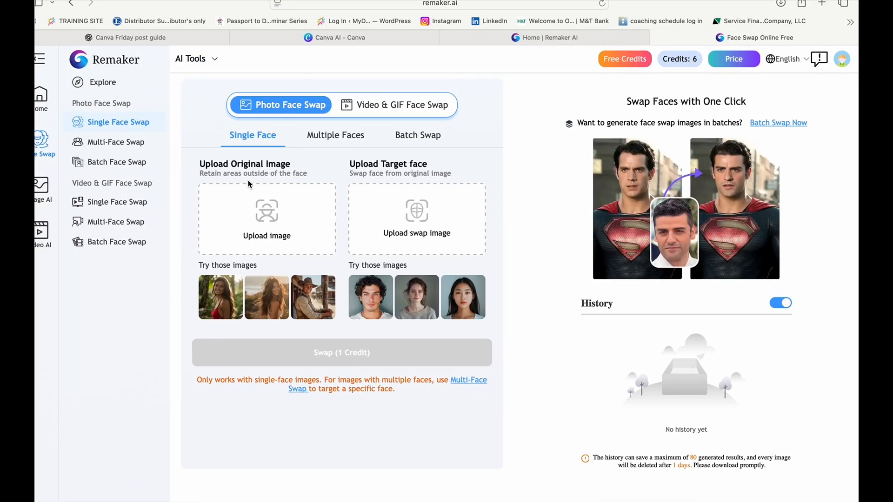
- Upload today's "A clean, minimal, full-body image" JPEG from Downloads as the original image
left_click(258, 212)
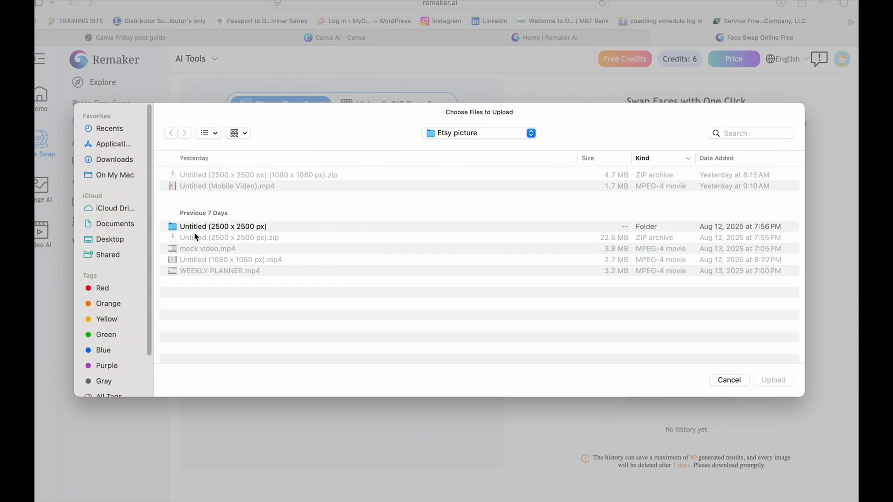
left_click(114, 159)
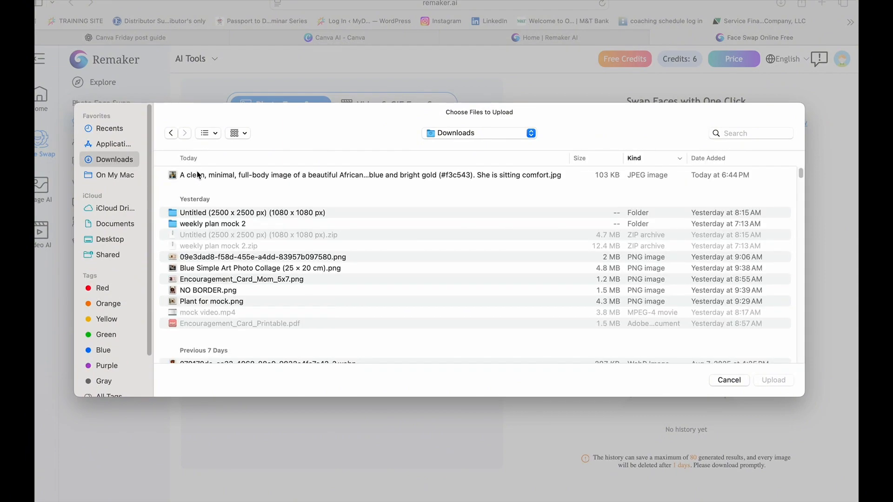
left_click(199, 176)
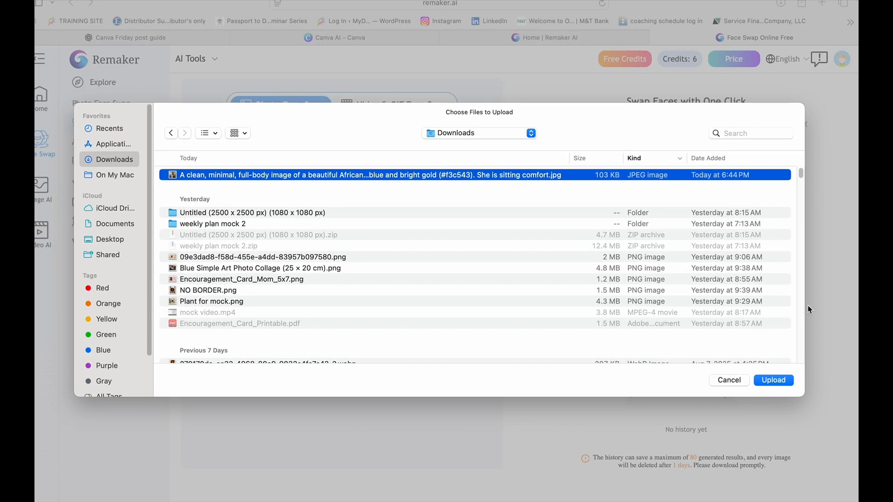
left_click(776, 382)
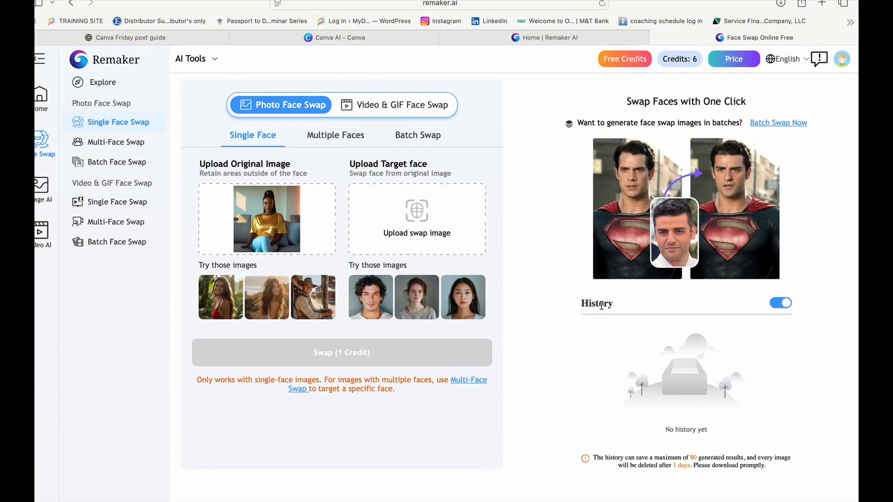
- Upload the selfie with the sleeveless pink patterned top and dark background from the Photos library as the target face
left_click(415, 218)
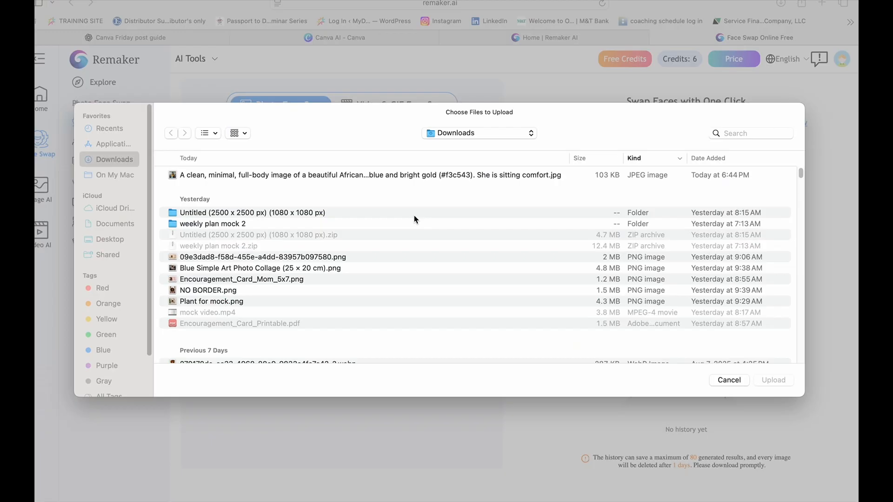
scroll(91, 392, "down", 2)
left_click(104, 386)
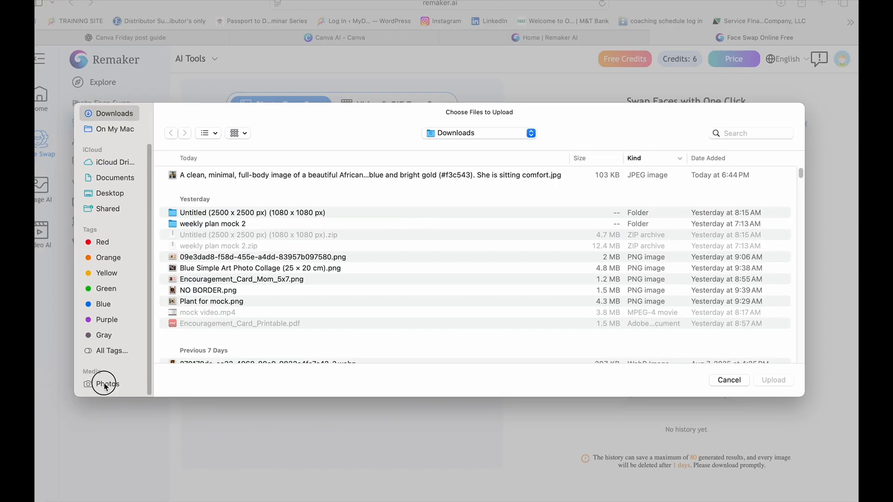
scroll(358, 274, "down", 10)
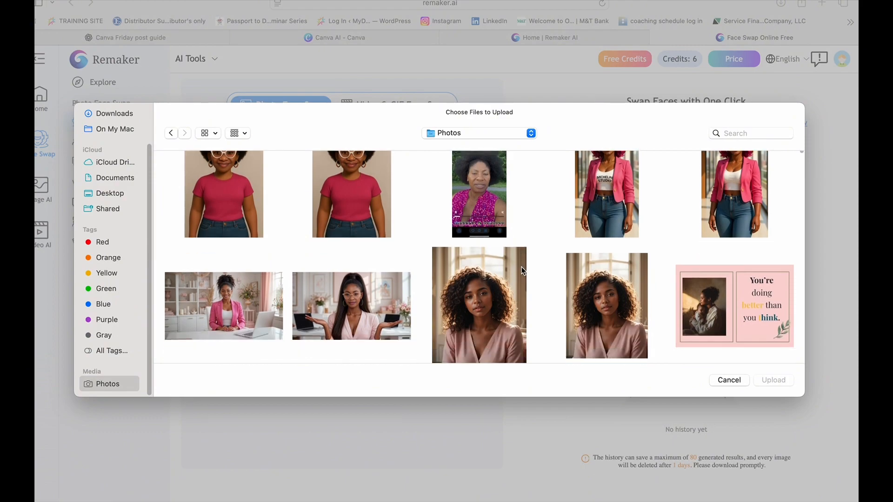
scroll(354, 256, "down", 5)
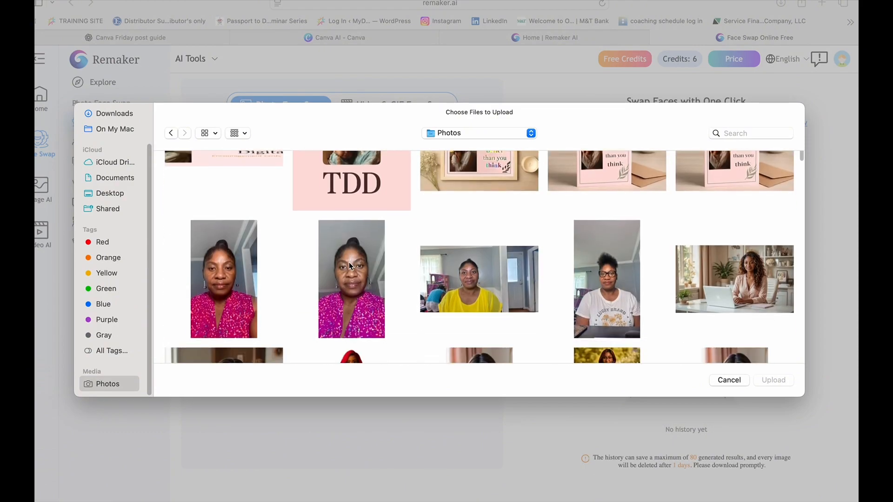
scroll(351, 267, "down", 8)
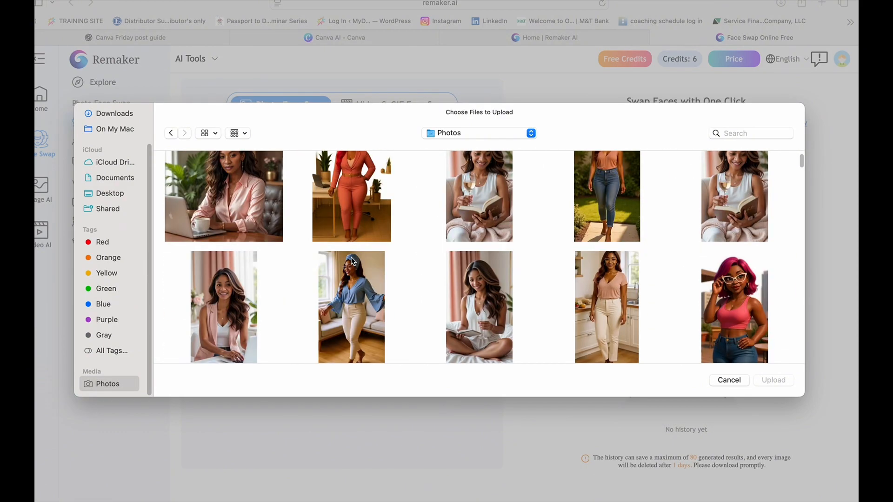
scroll(351, 262, "down", 5)
left_click(356, 278)
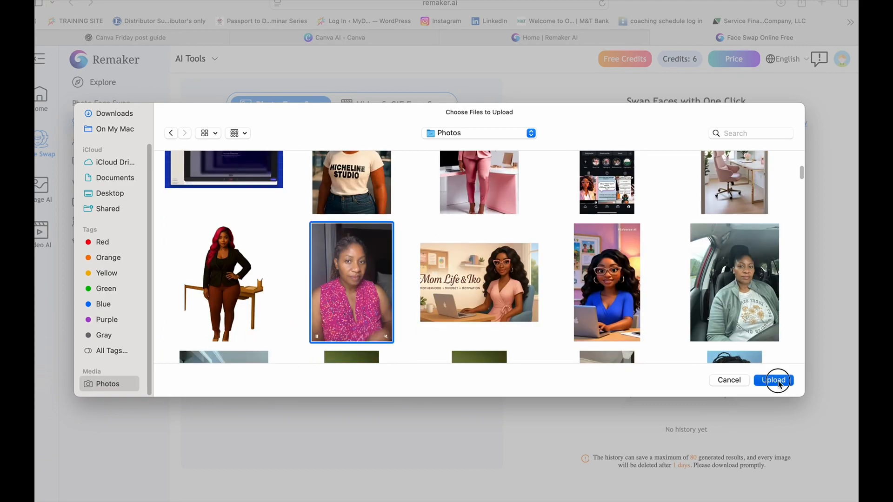
left_click(774, 381)
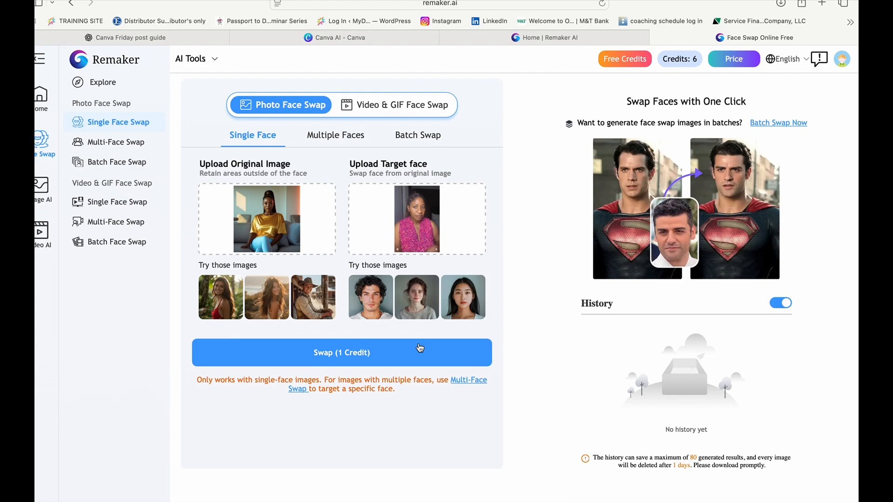
- Run the single face swap and inspect the resulting picture enlarged, closing the preview when done
left_click(344, 353)
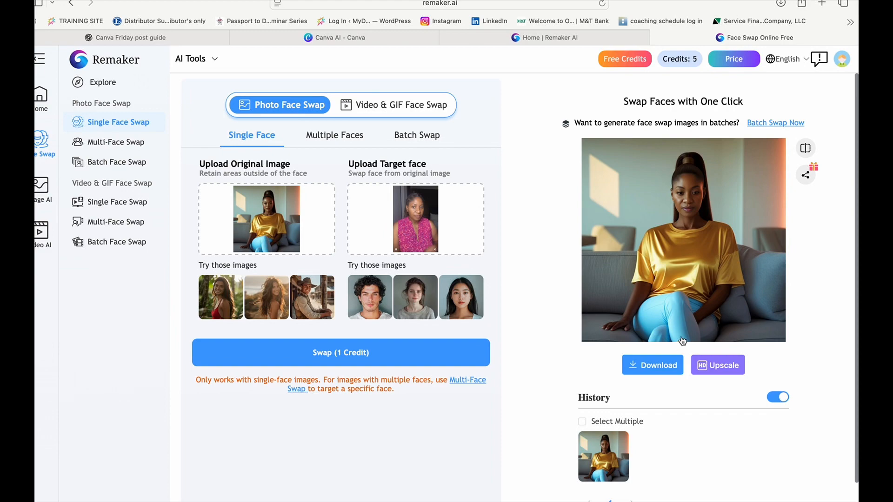
left_click(689, 266)
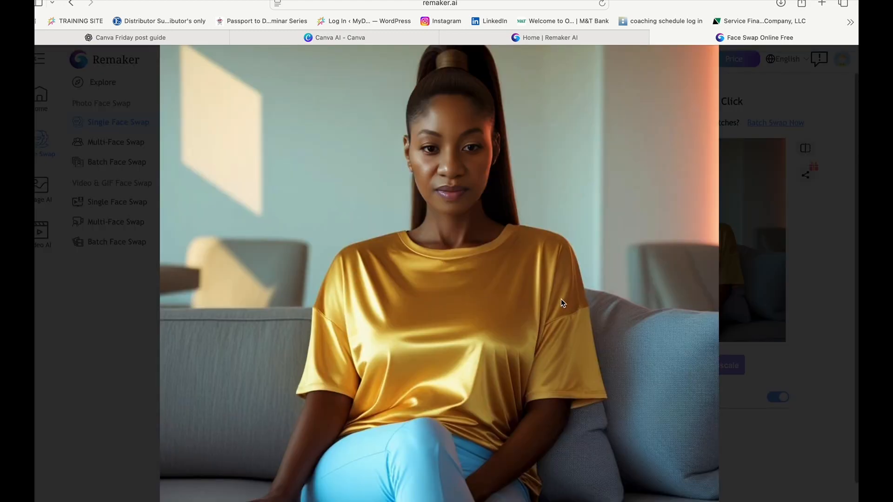
left_click(813, 179)
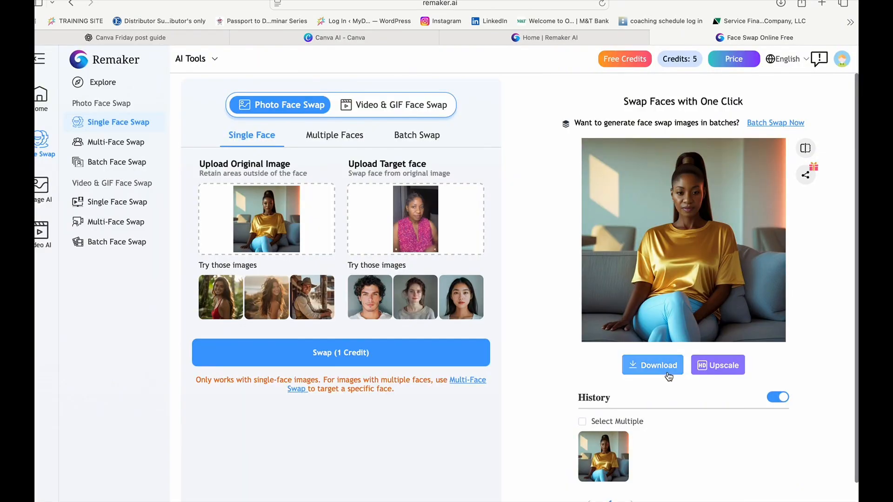